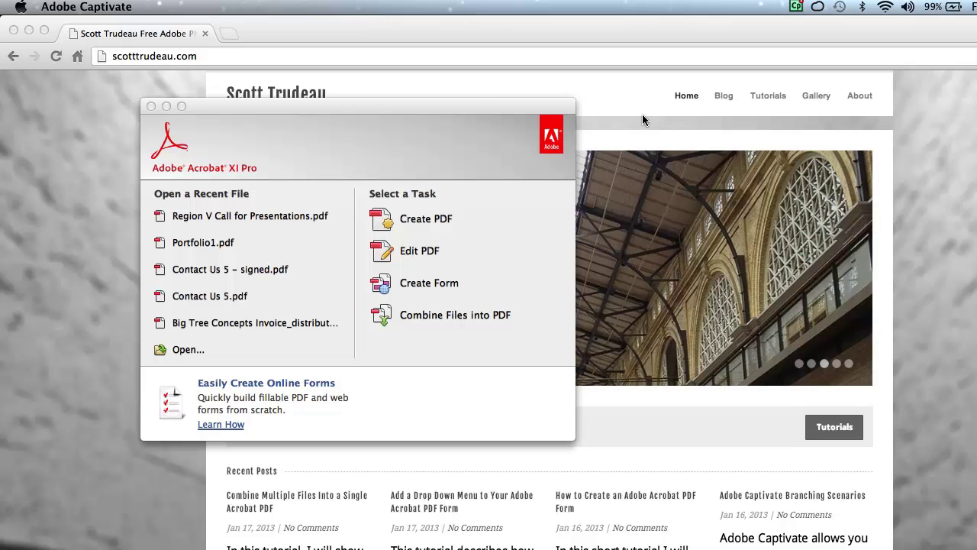
- Reposition the Acrobat welcome window and look at the Create options without choosing one
drag(471, 100, 418, 107)
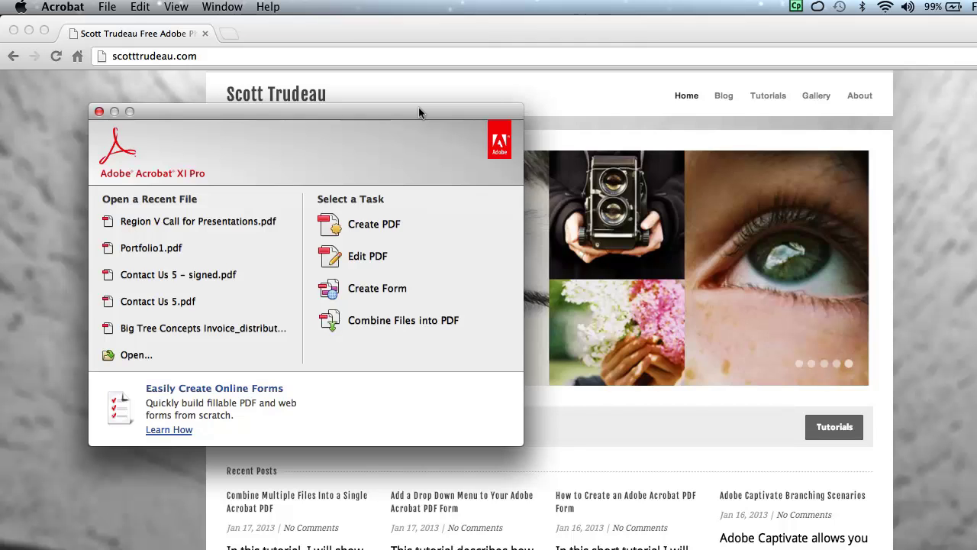
drag(419, 107, 444, 97)
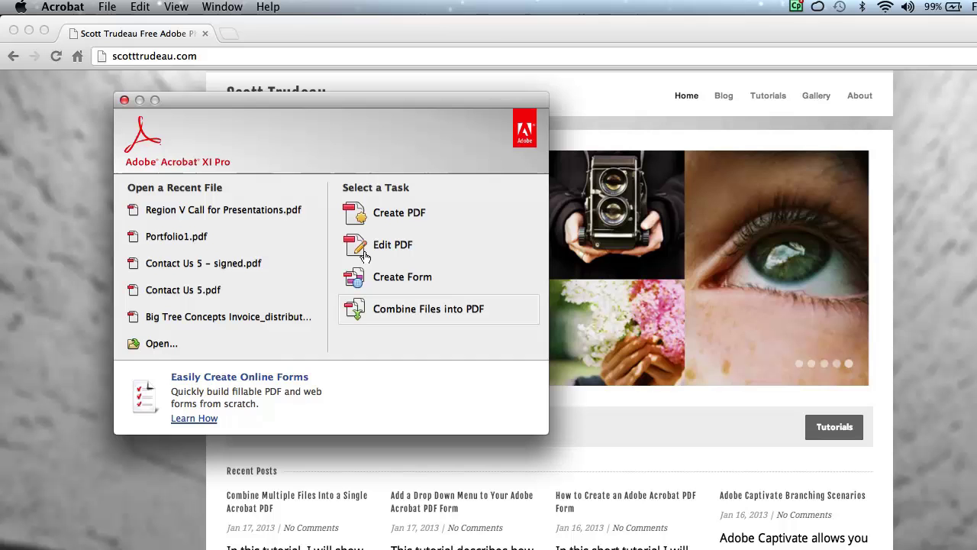
drag(279, 95, 254, 97)
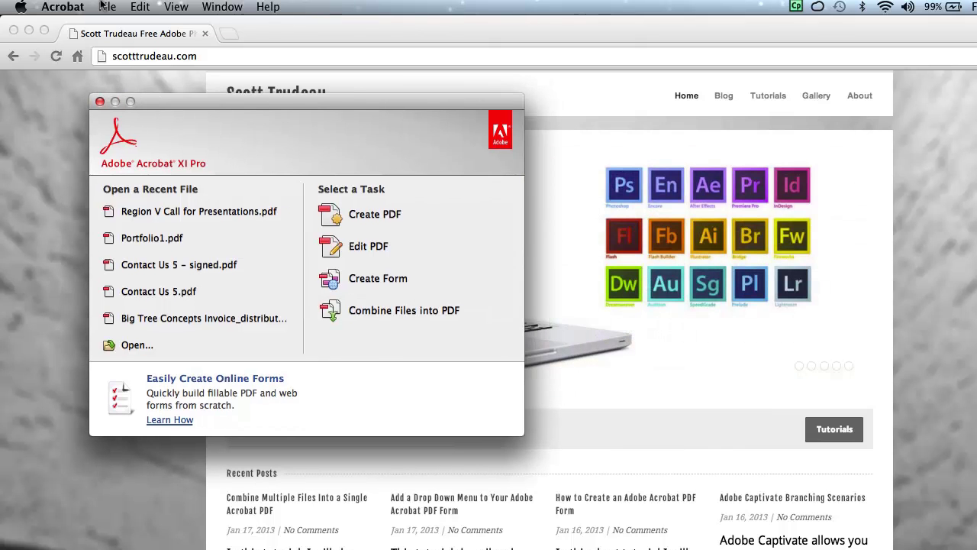
click(104, 7)
mouse_move(124, 66)
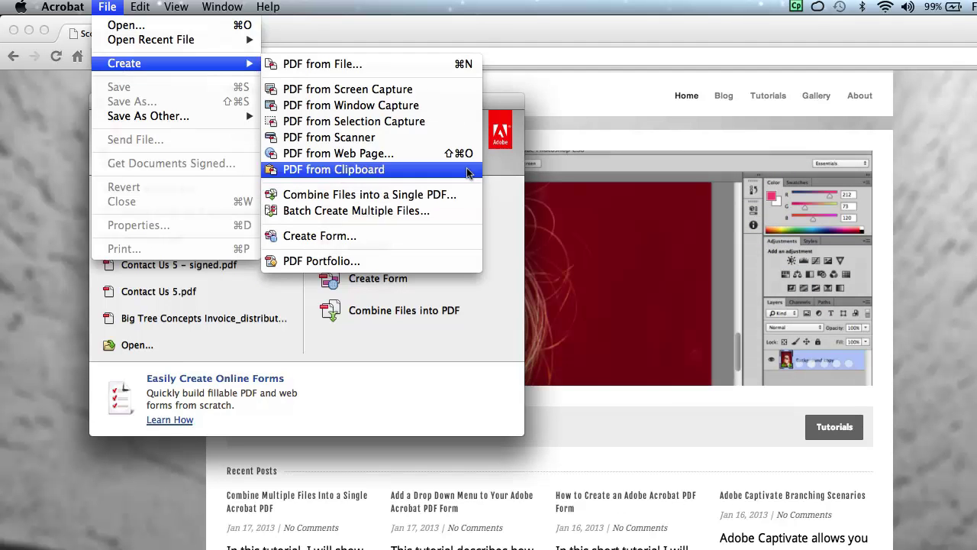
click(478, 150)
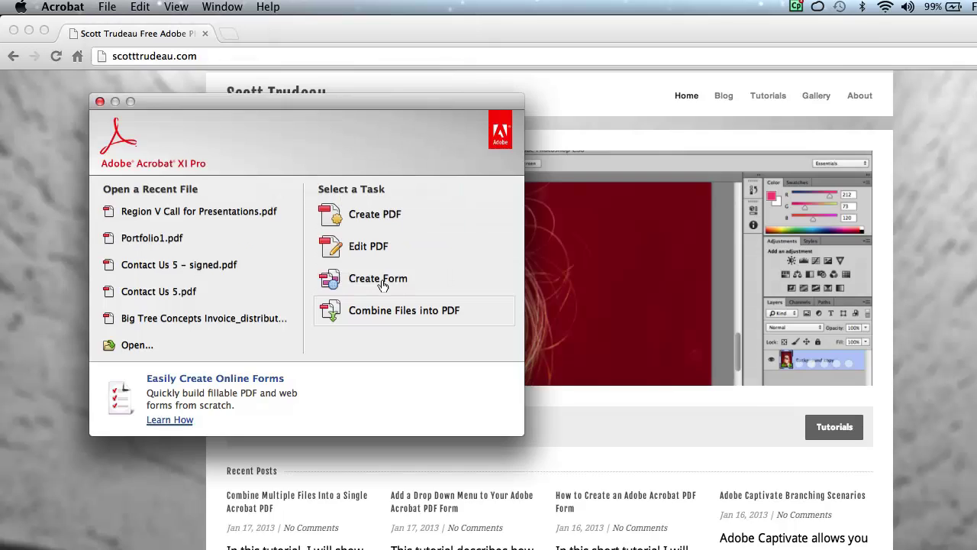
- Start Combine Files into PDF and choose Add Files to browse the san francisco folder
click(382, 305)
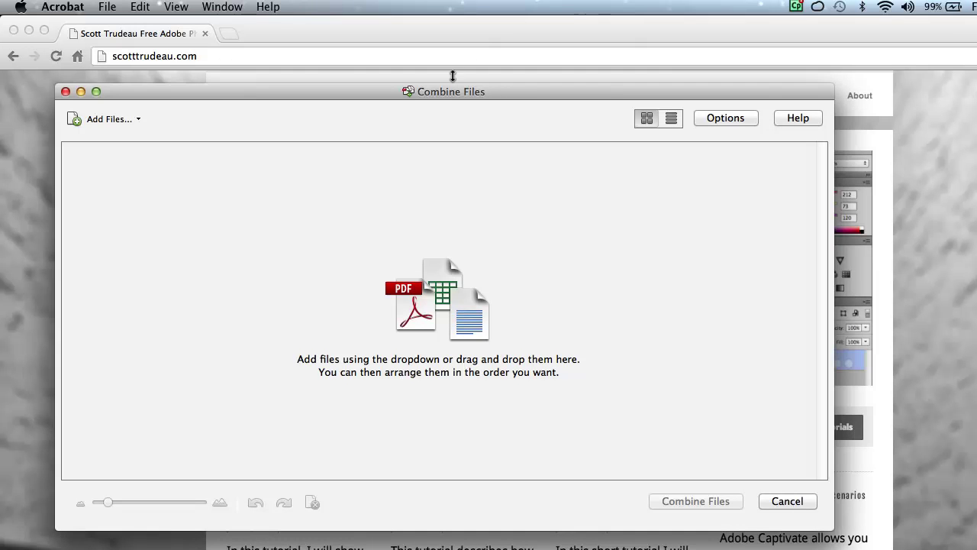
drag(397, 90, 395, 67)
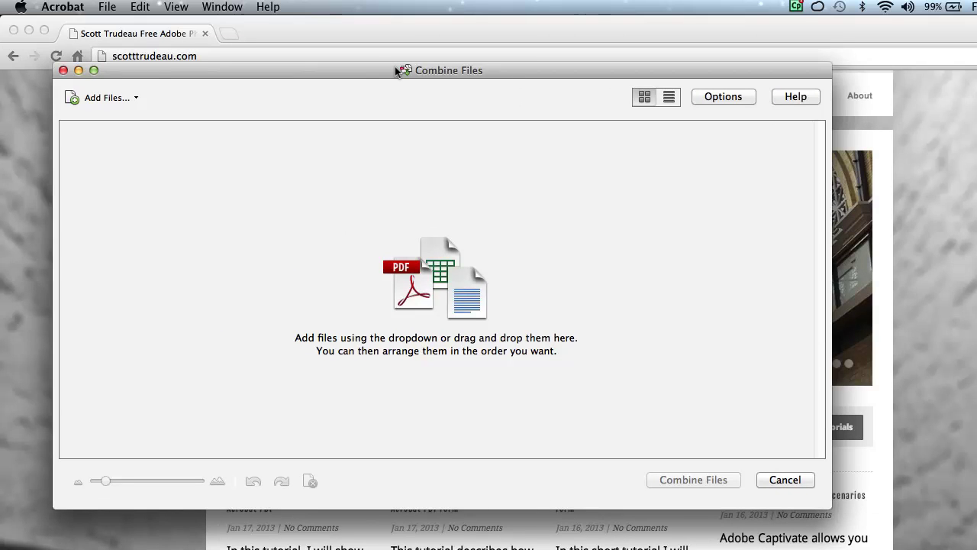
click(108, 99)
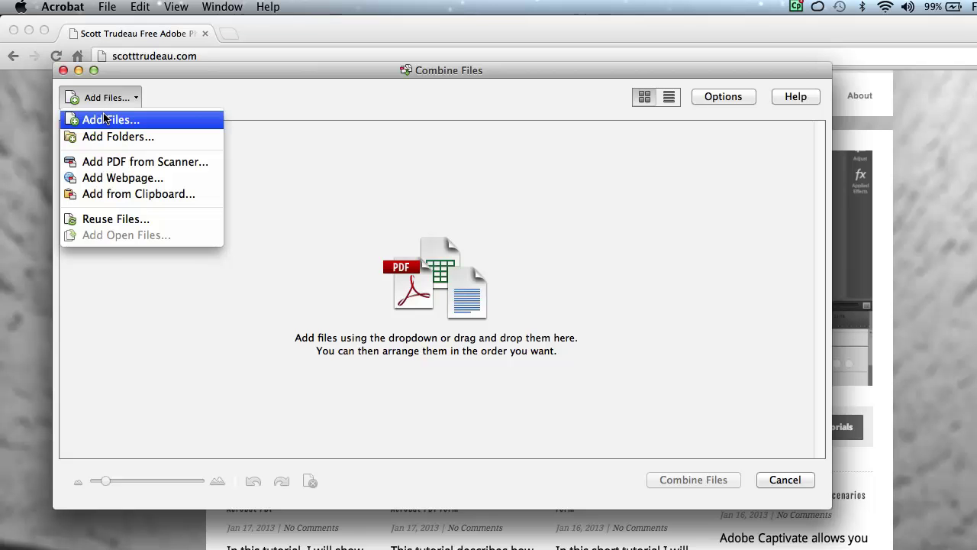
click(106, 119)
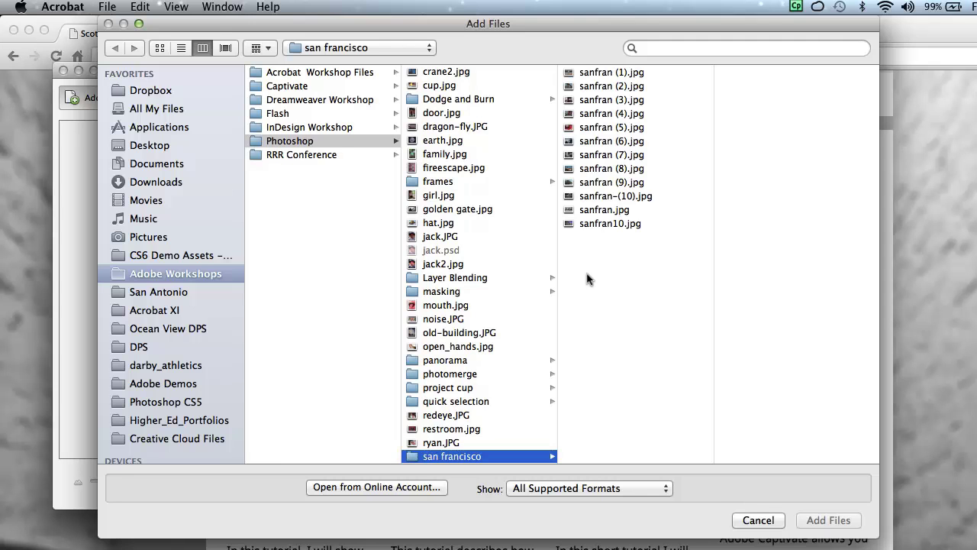
- Select all twelve sanfran JPGs with Cmd+A and add them to the combine list
drag(588, 279, 585, 65)
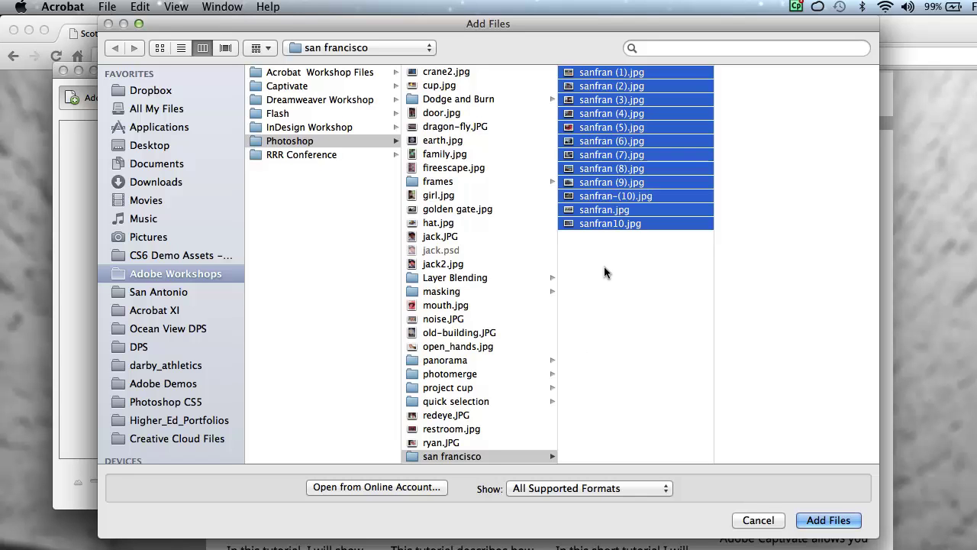
drag(604, 267, 590, 87)
click(610, 222)
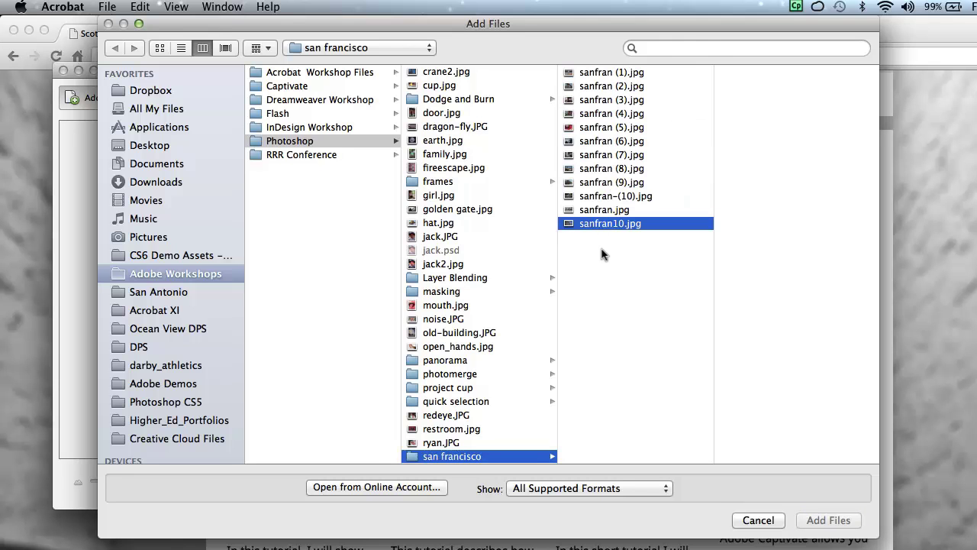
drag(613, 248, 571, 197)
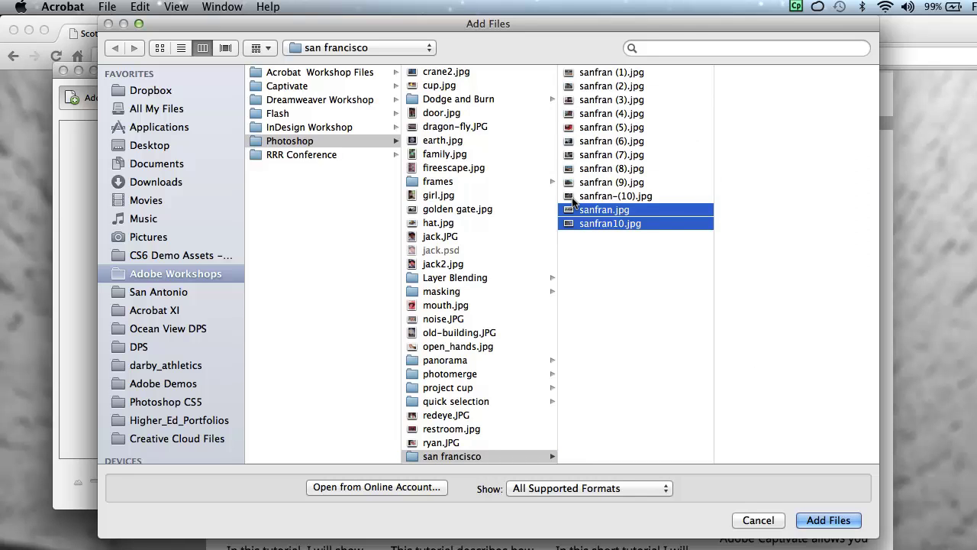
key(super+a)
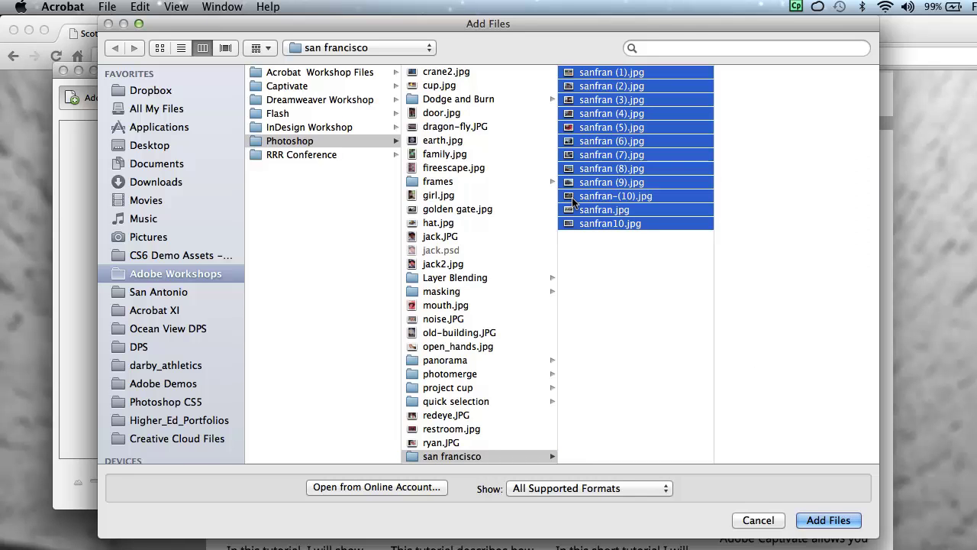
click(602, 249)
click(594, 73)
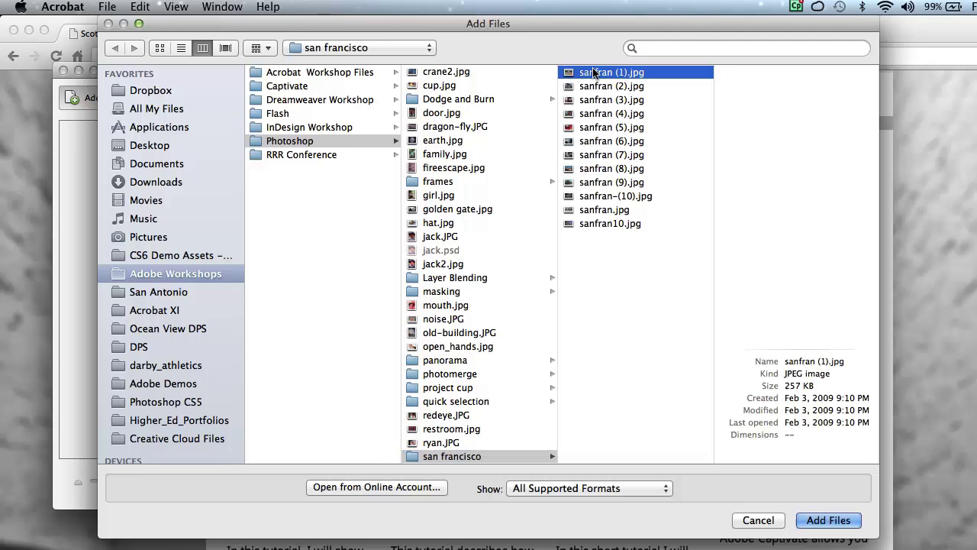
super+click(592, 99)
super+click(589, 113)
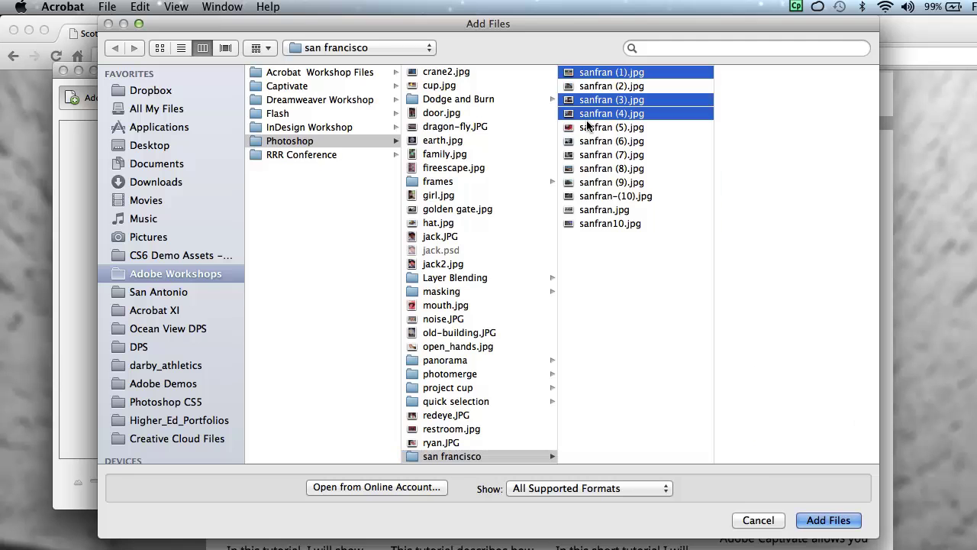
key(super+a)
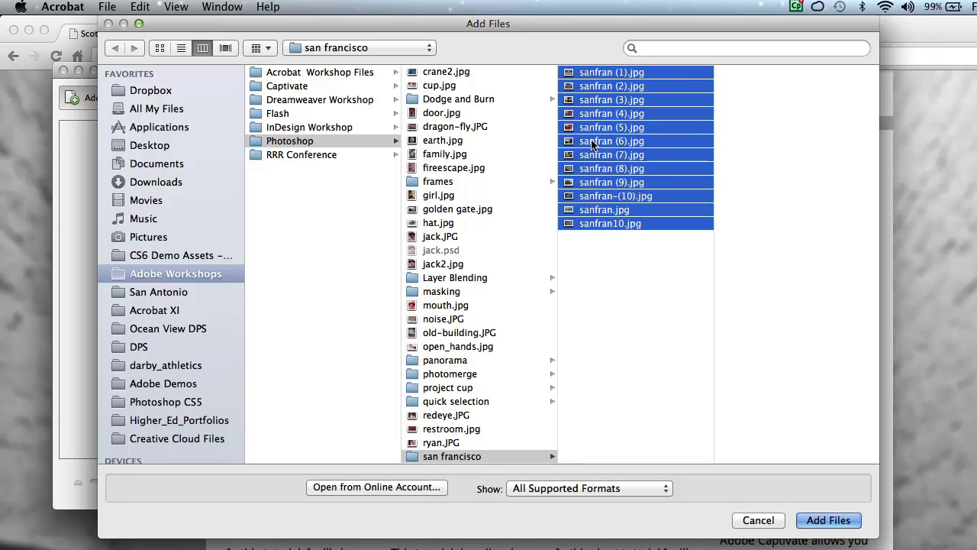
click(838, 519)
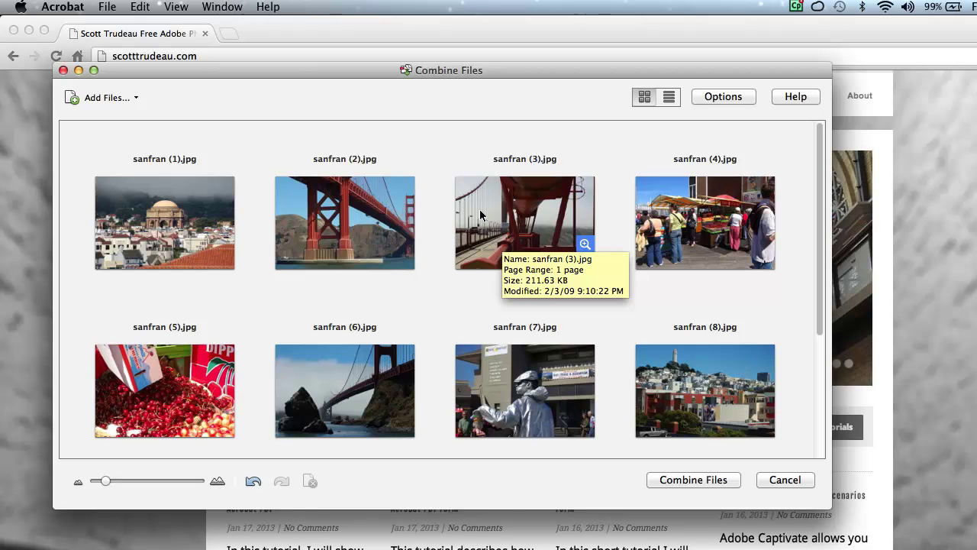
- Reorder the photos with sanfran (2).jpg first, then combine them into Binder2.pdf
scroll(480, 209, down, 5)
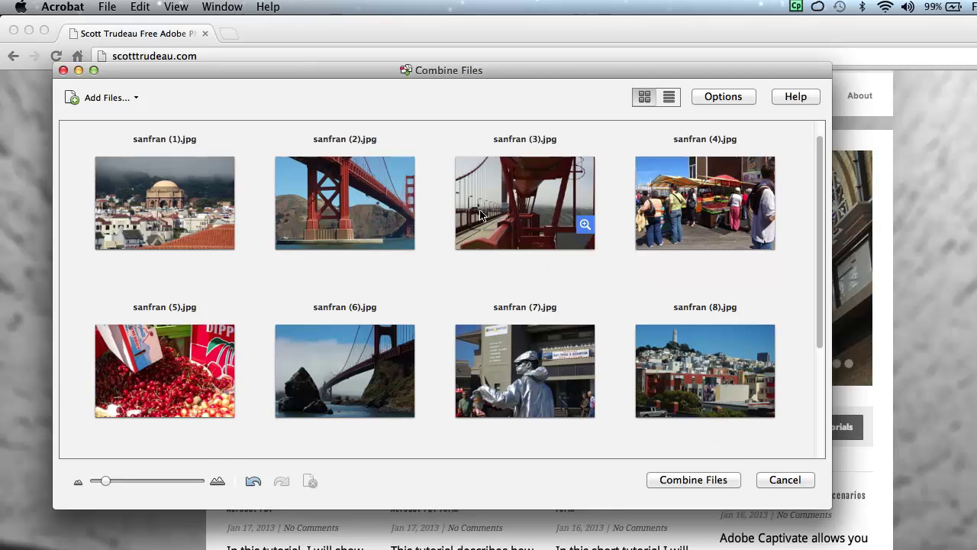
scroll(481, 214, up, 4)
drag(481, 216, 256, 193)
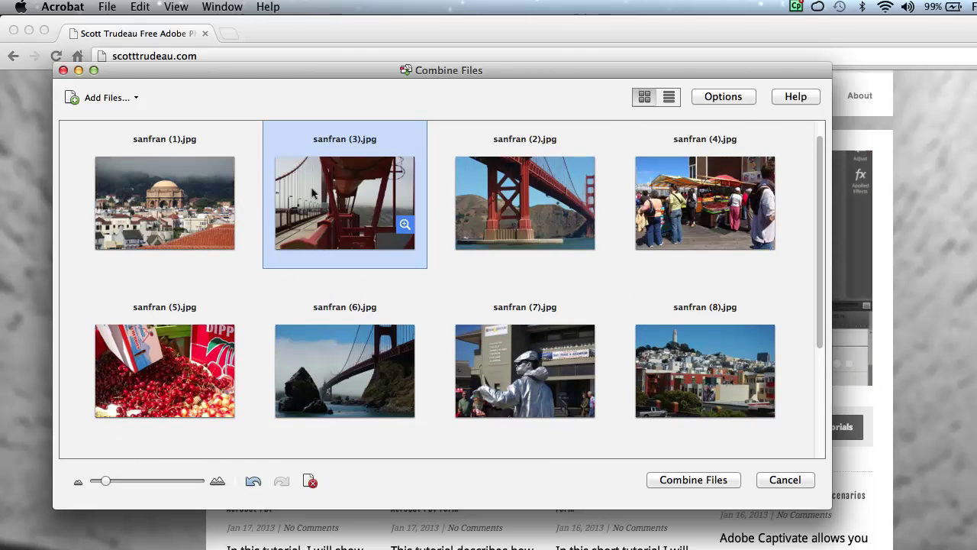
click(457, 177)
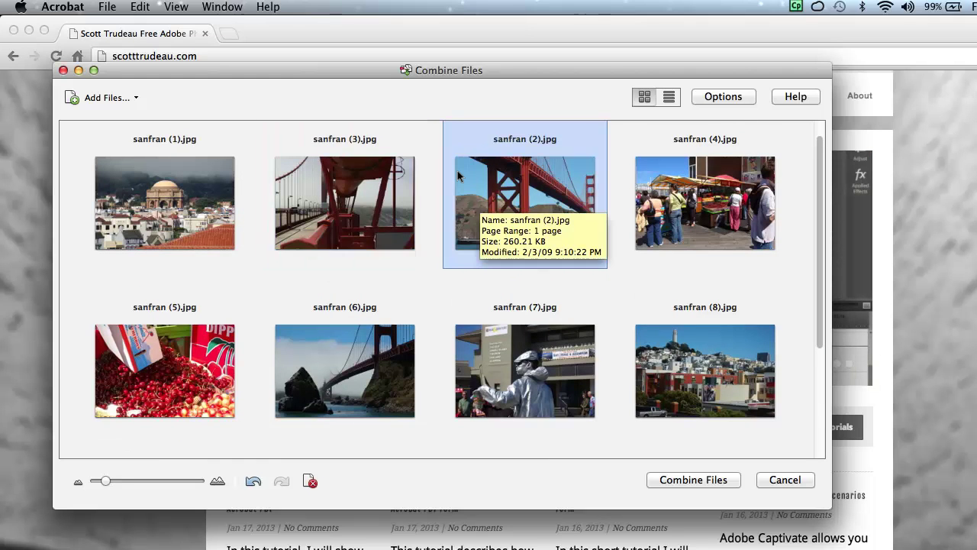
drag(456, 177, 104, 183)
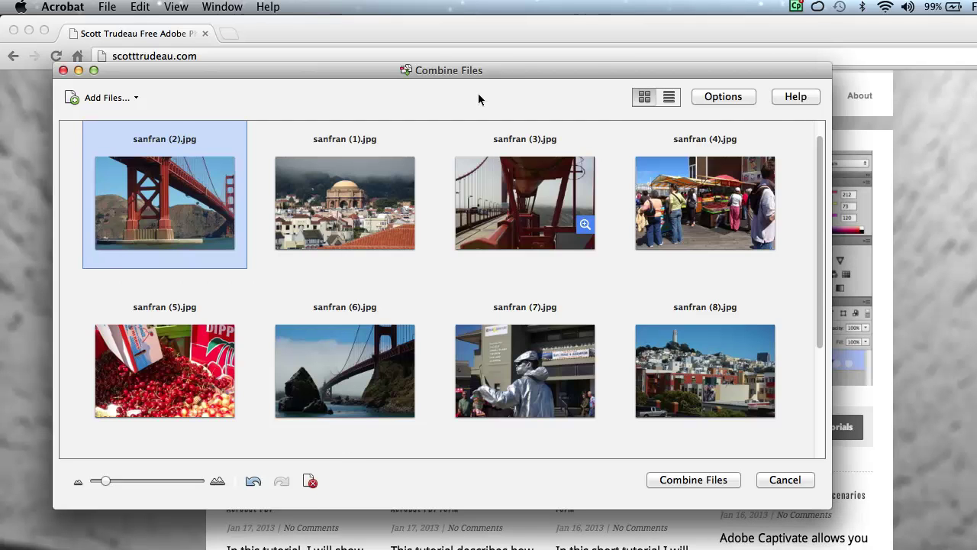
mouse_move(500, 64)
mouse_down()
mouse_move(490, 97)
mouse_move(488, 79)
mouse_up()
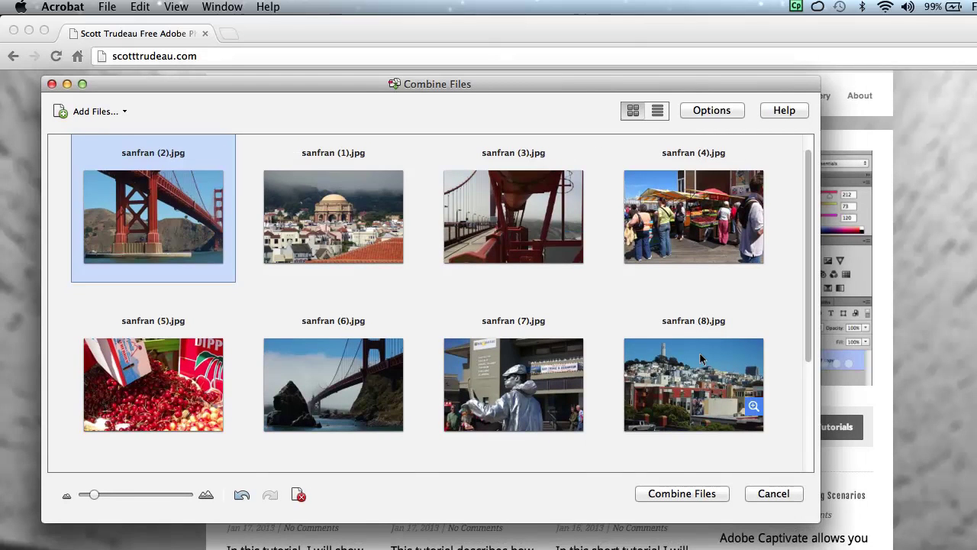
key(Return)
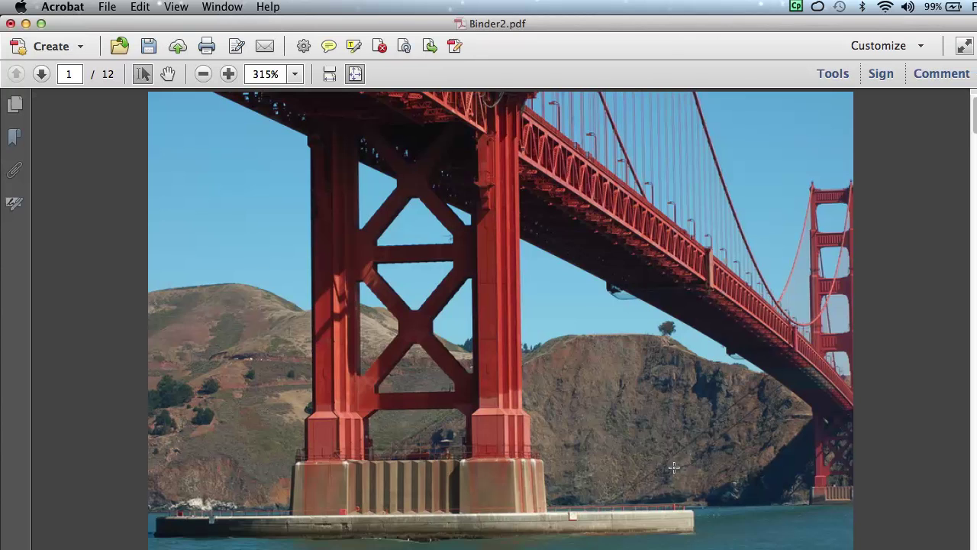
- Show Binder2.pdf's page thumbnails, preview pages 2 and 3, then return to page 1
click(14, 103)
click(108, 314)
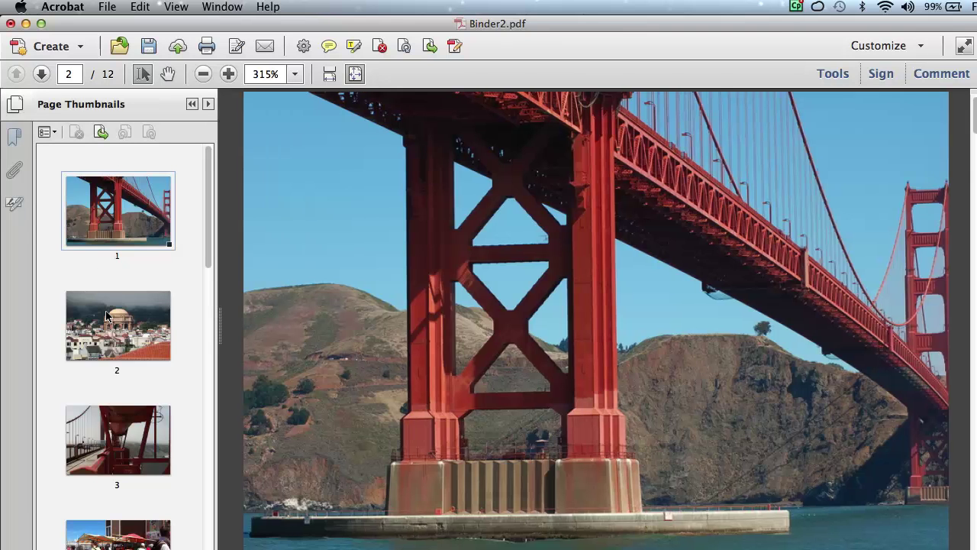
click(120, 428)
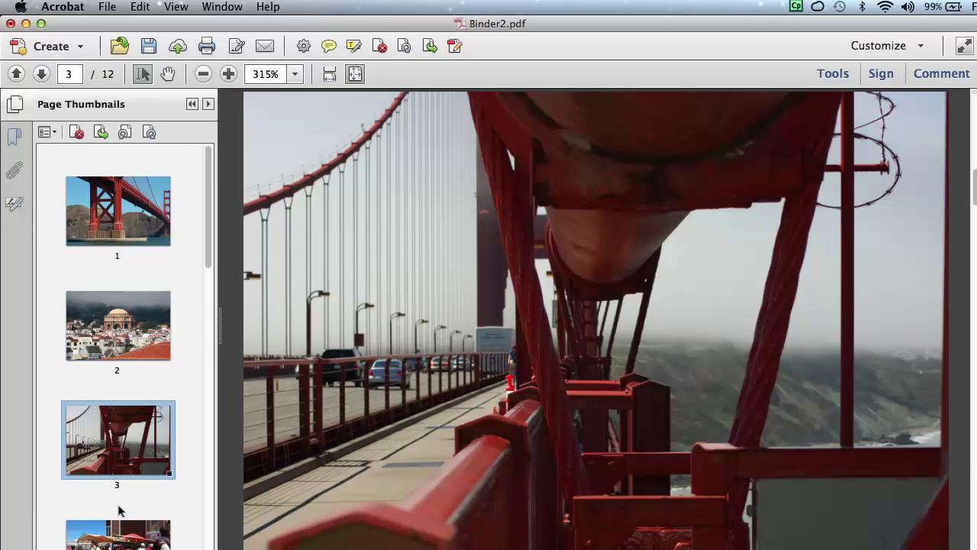
click(120, 510)
click(109, 371)
click(109, 261)
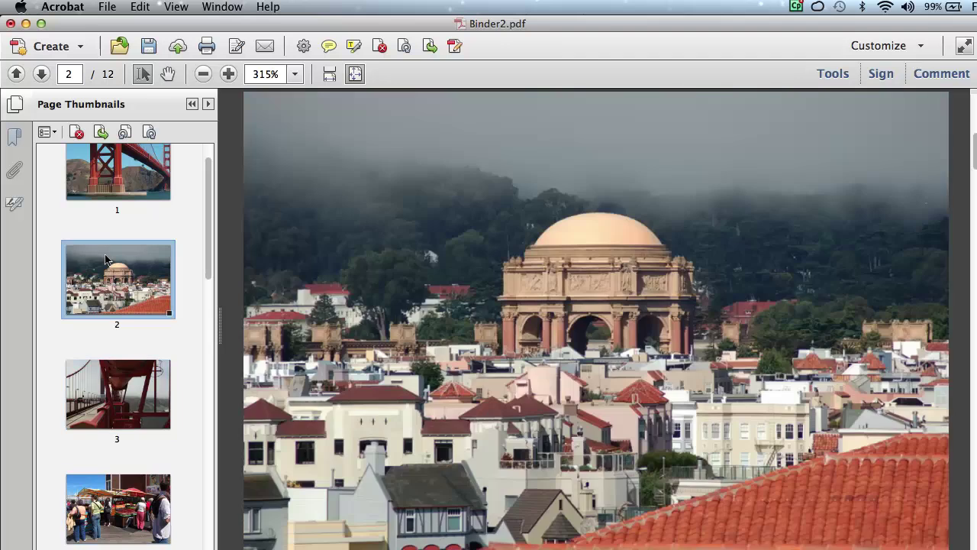
click(111, 156)
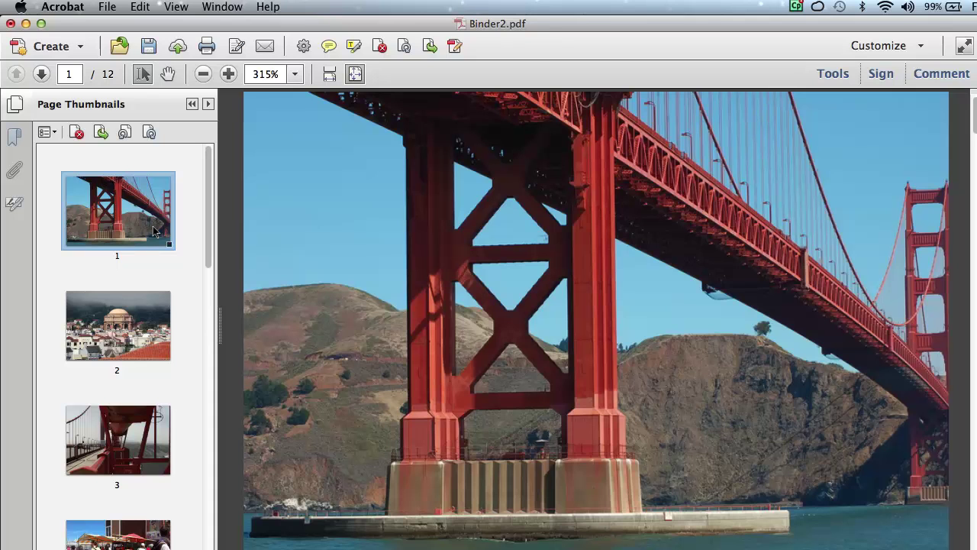
- Close the View menu without entering full screen and open the Acrobat application menu
click(175, 7)
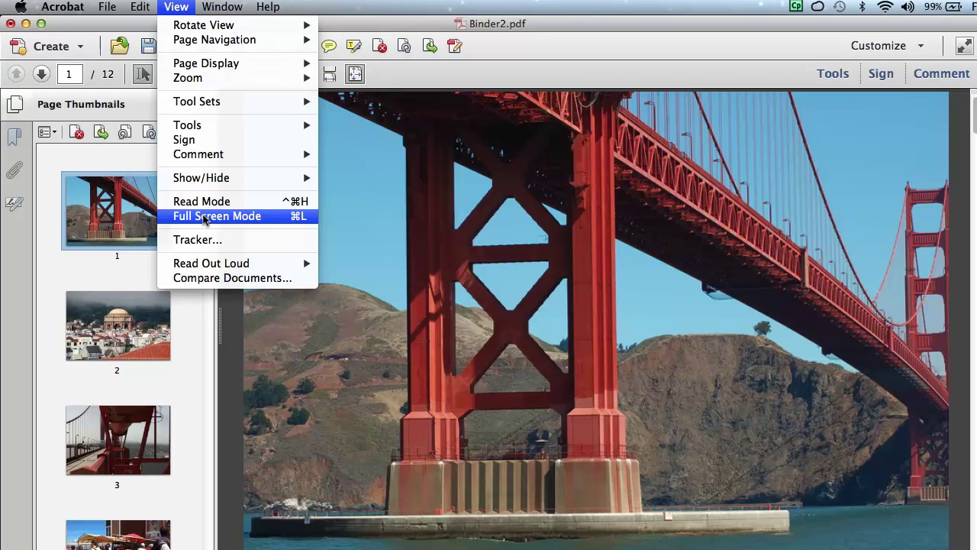
key(Escape)
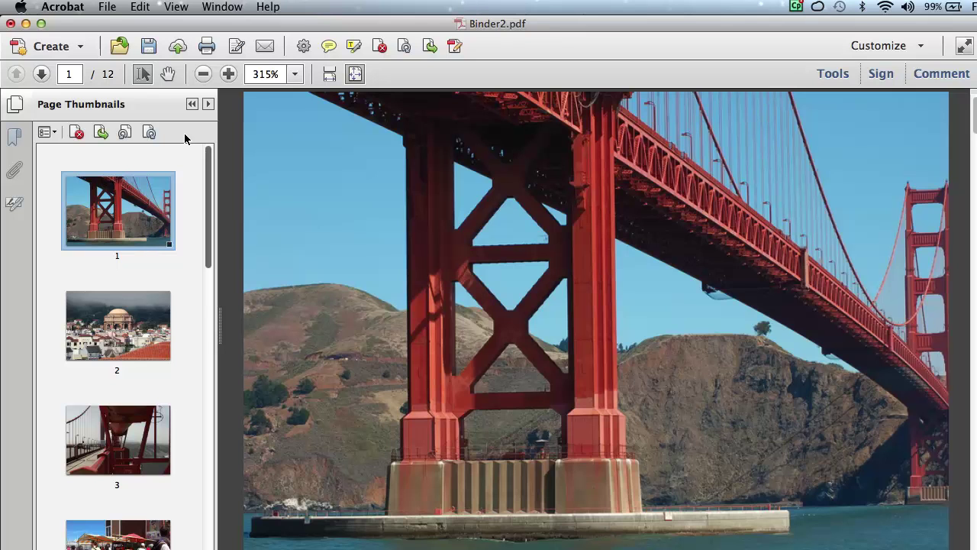
click(67, 8)
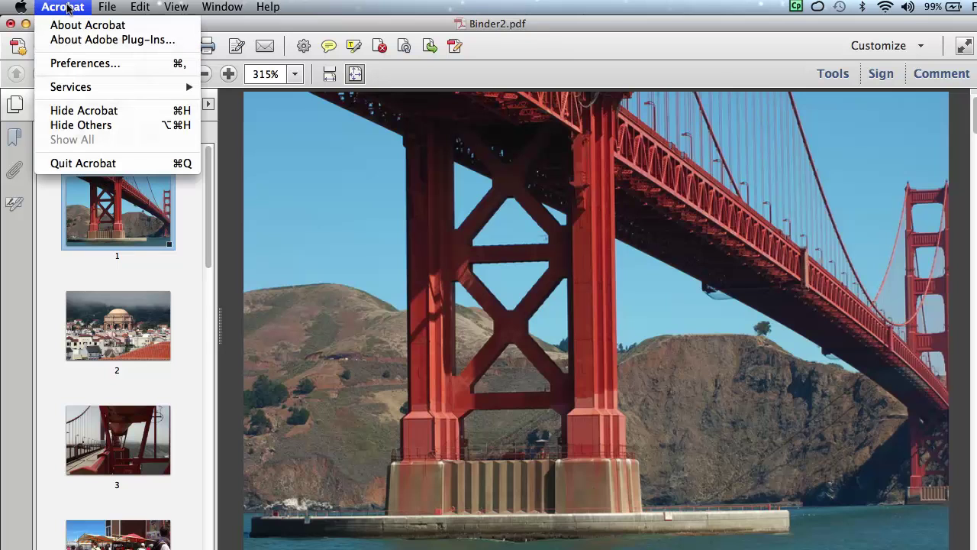
- In Full Screen preferences, keep Loop after last page and auto-advance both checked
click(72, 64)
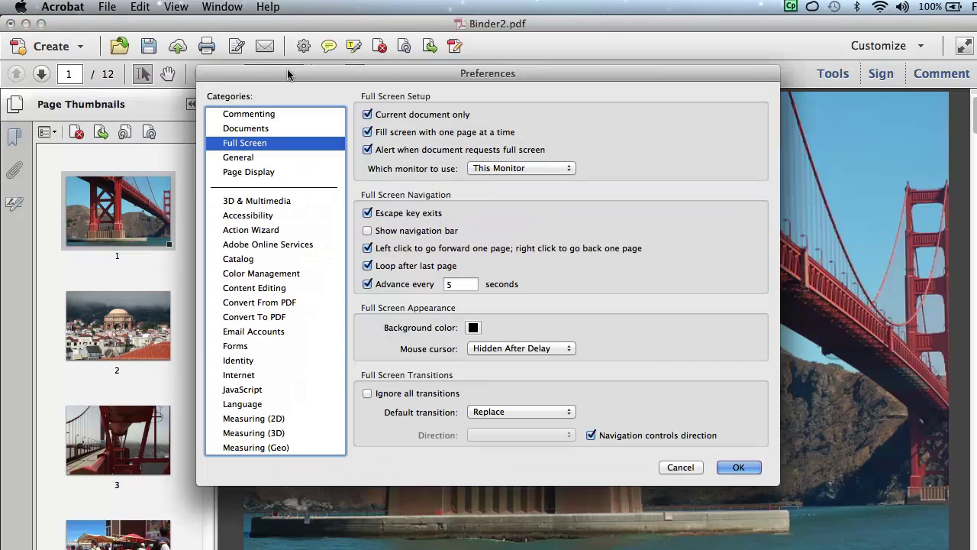
drag(288, 68, 275, 51)
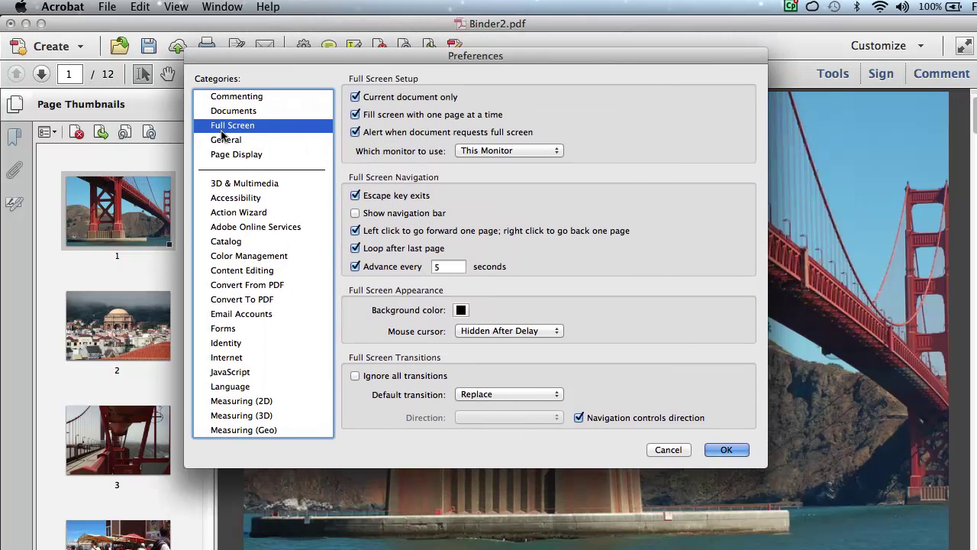
click(222, 139)
click(225, 125)
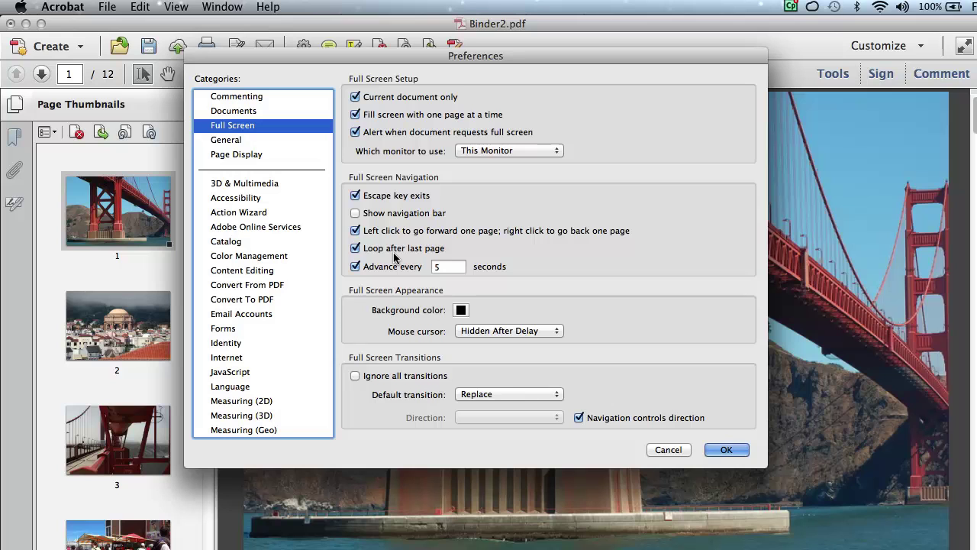
click(355, 248)
click(355, 266)
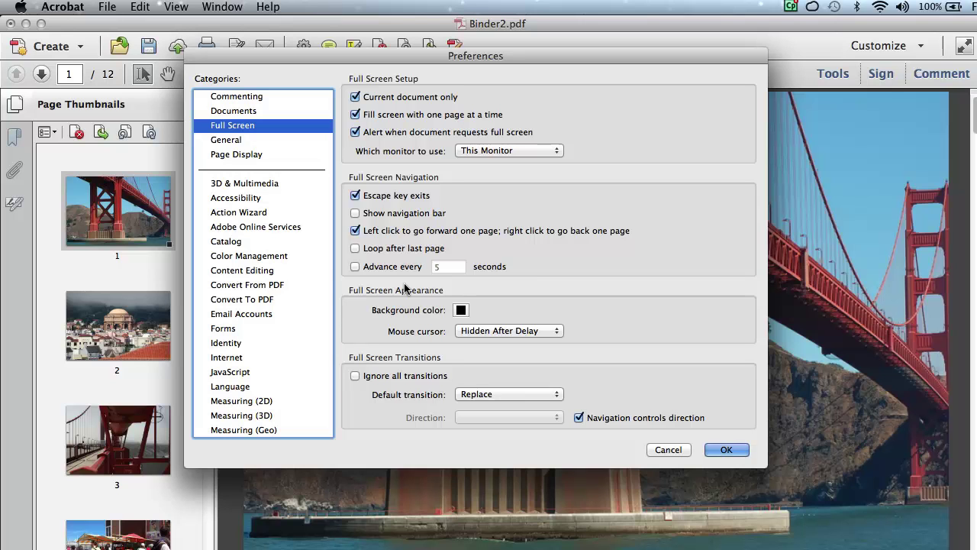
click(355, 248)
click(355, 266)
- Set the advance interval to 3 seconds and the default transition to Fade, then save
click(436, 267)
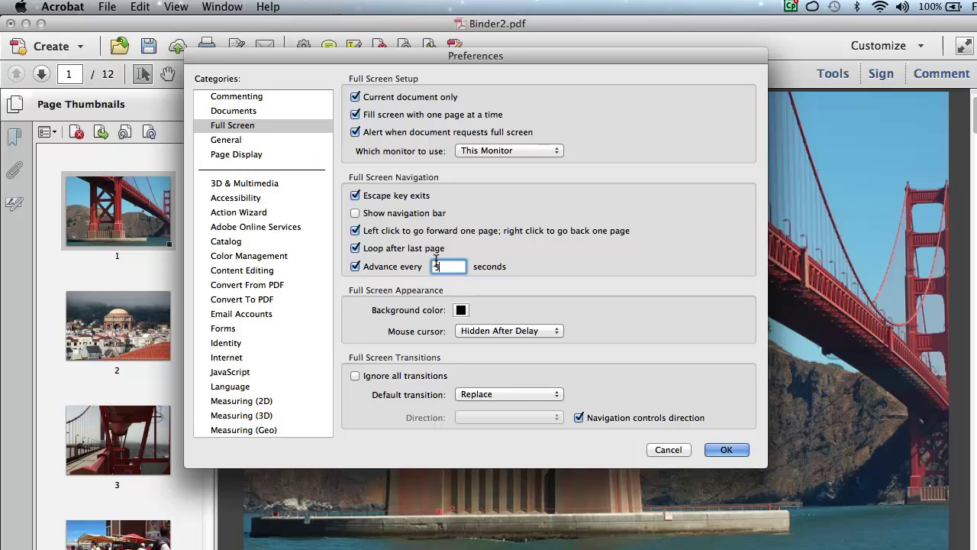
key(BackSpace)
text(3)
click(466, 394)
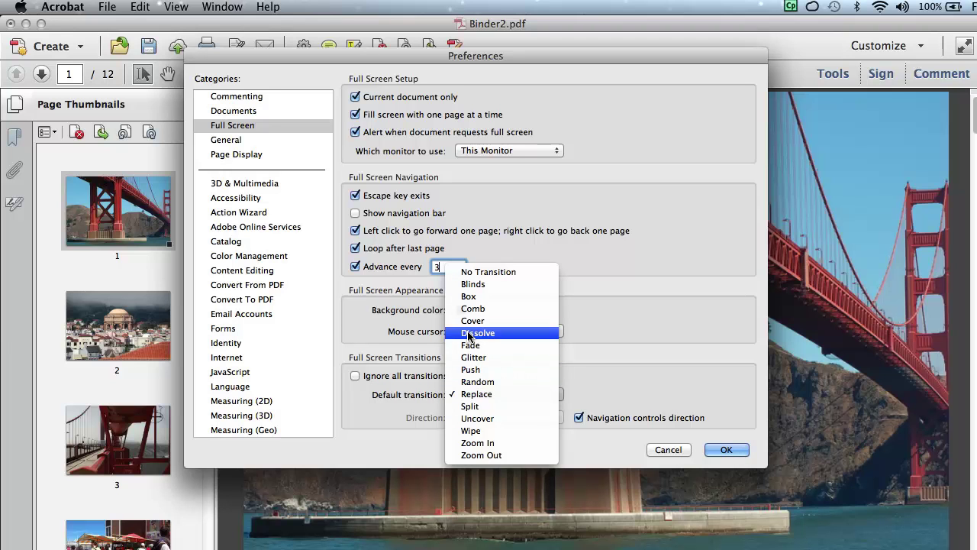
click(469, 334)
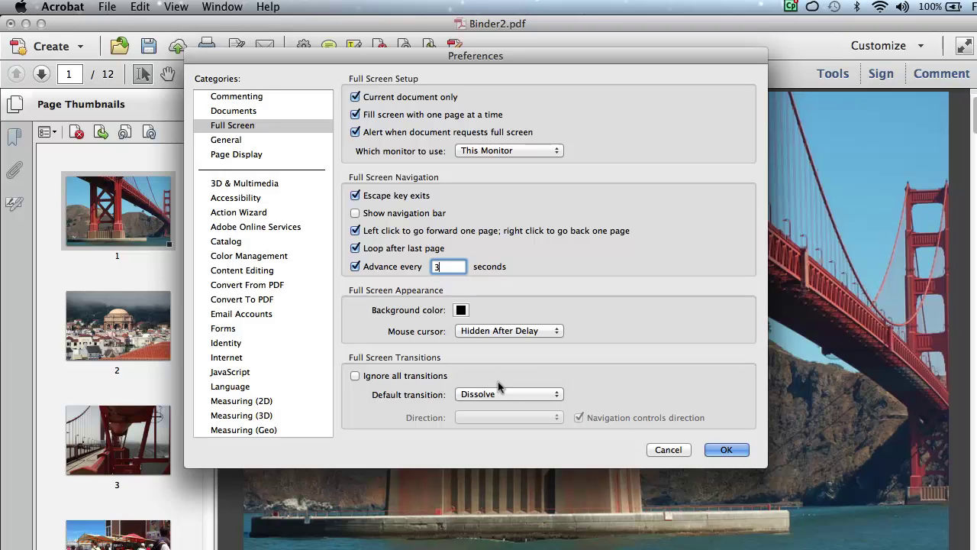
click(497, 393)
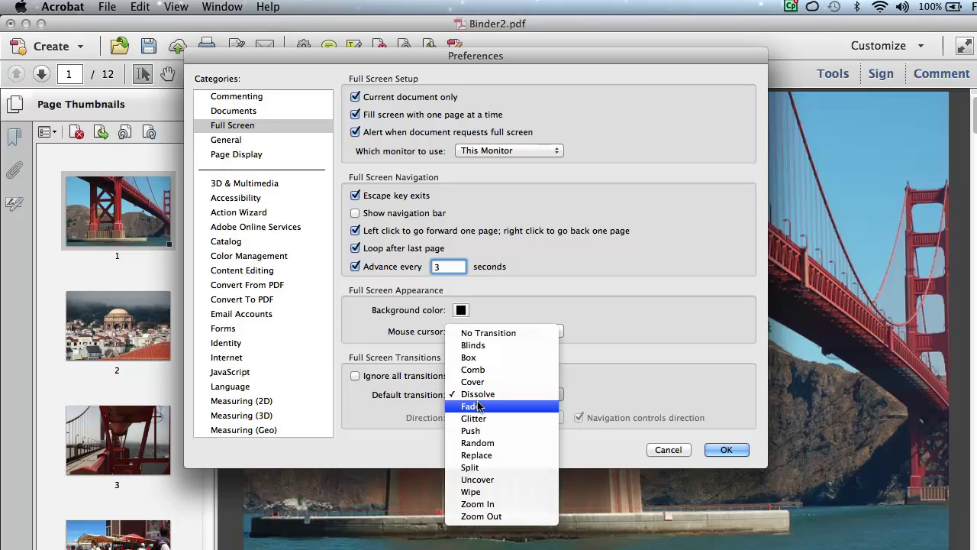
click(478, 407)
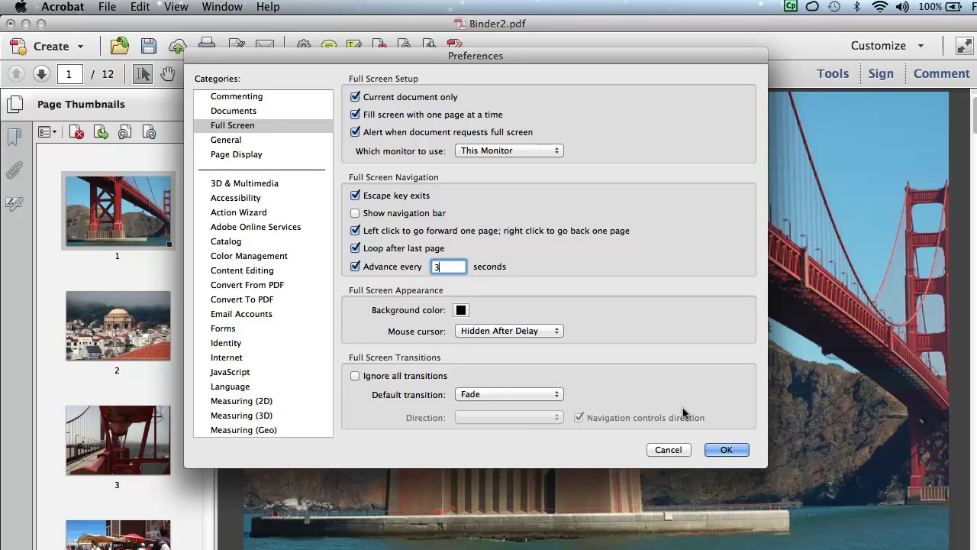
click(723, 448)
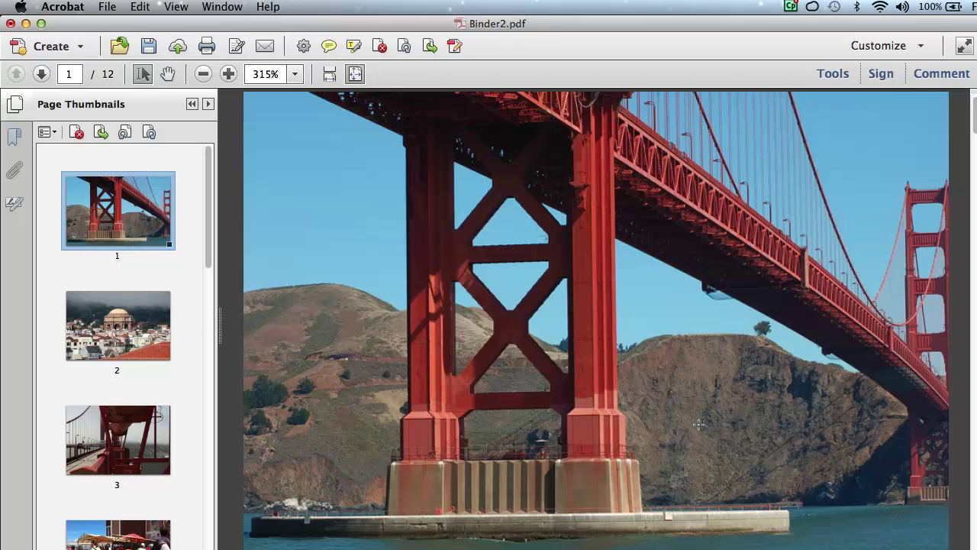
- Start Full Screen Mode from the View menu to play the photo slideshow
click(166, 7)
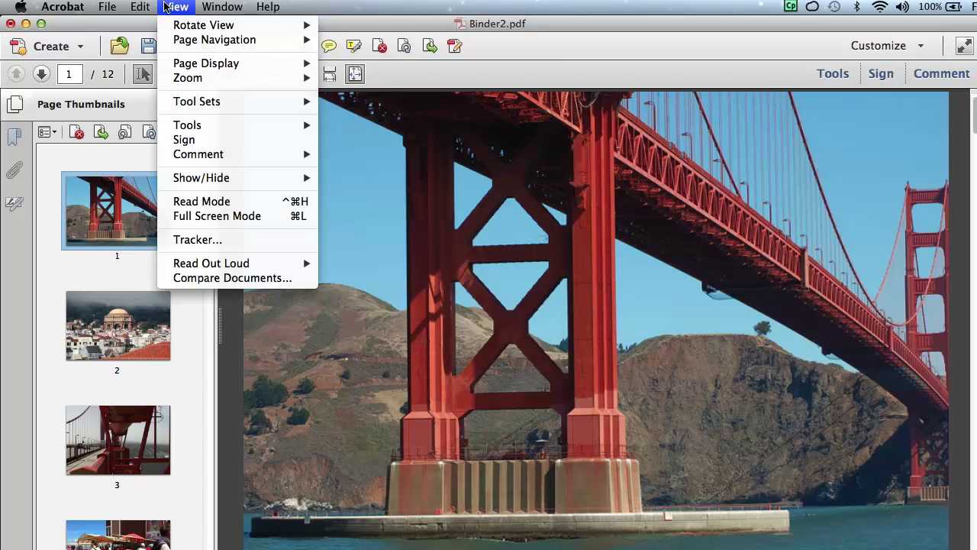